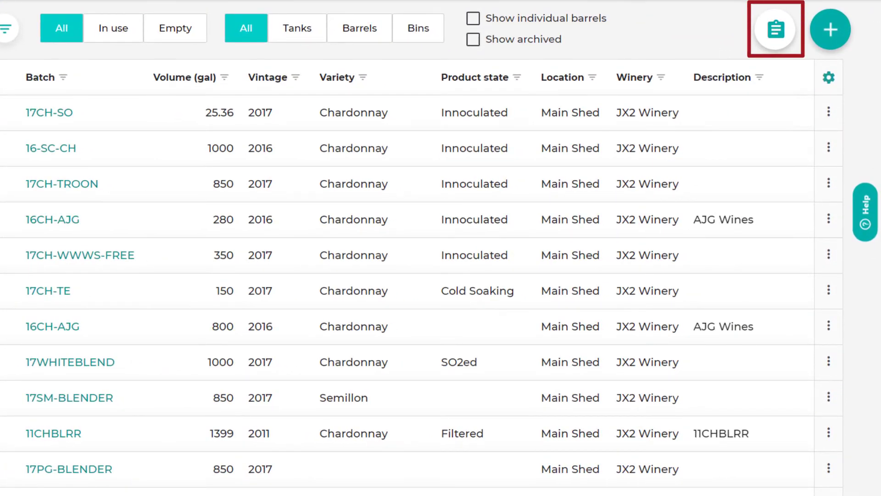
View the operations that can be recorded from the vessels list, close them, and open the option for adding new items
left_click(778, 46)
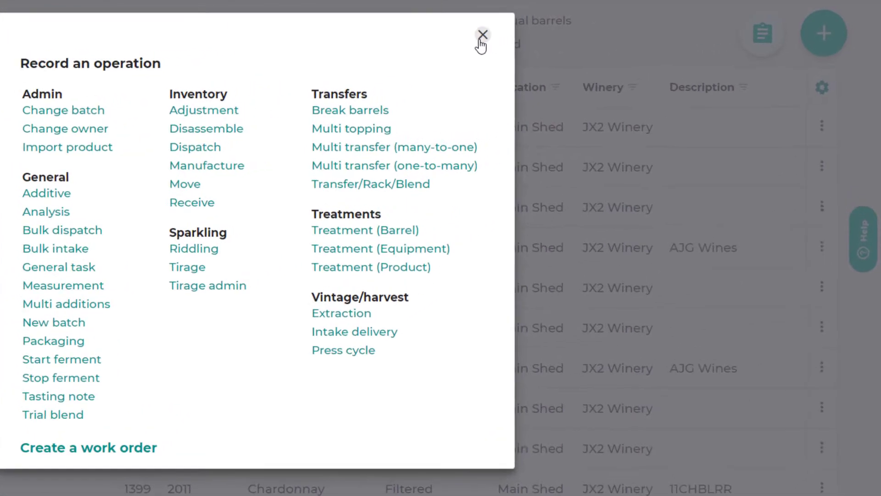
left_click(480, 41)
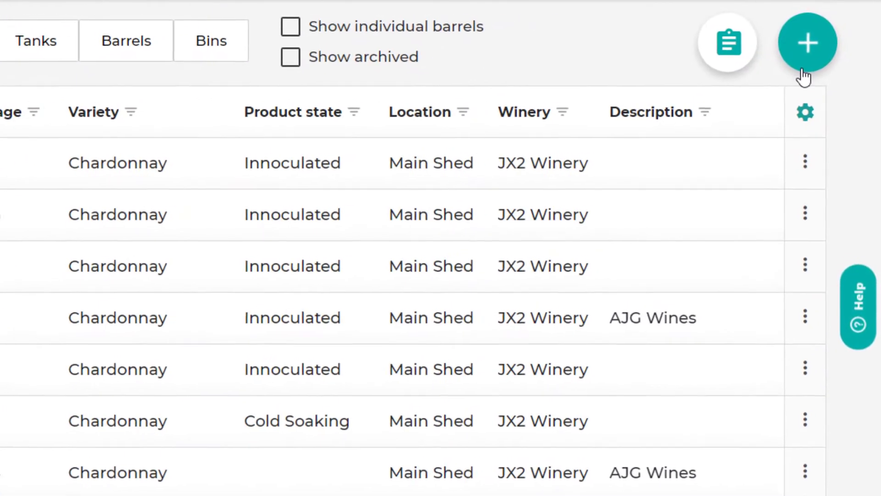
left_click(805, 69)
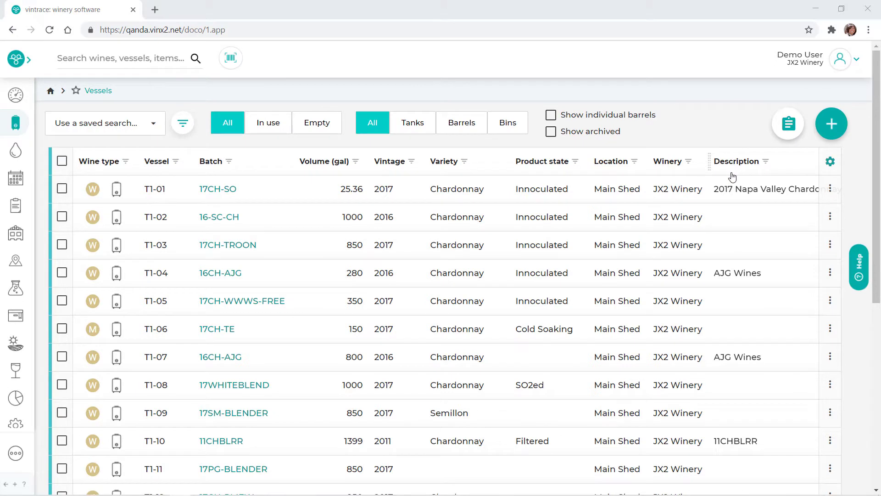
Examine the vessels list's remaining columns and the rows down to the end of the first page
left_click(733, 175)
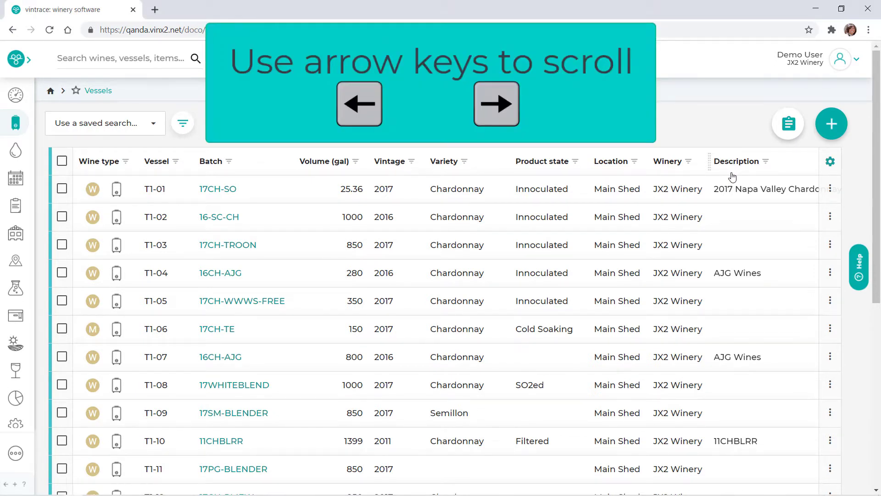
key("Right")
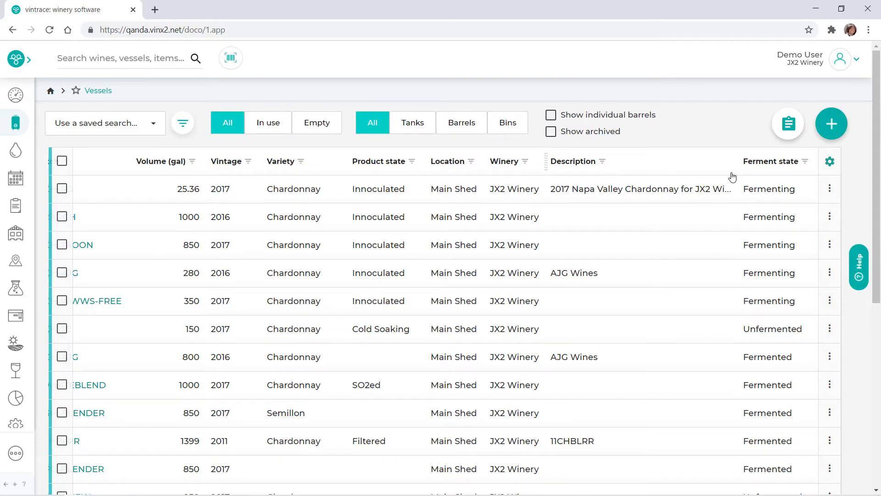
scroll(732, 178, "down", 7)
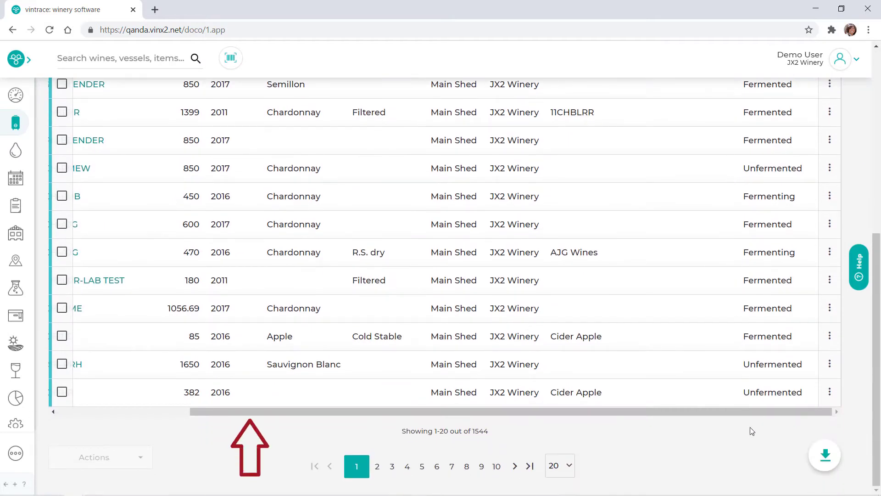
left_click_drag(742, 412, 786, 409)
scroll(872, 348, "up", 1)
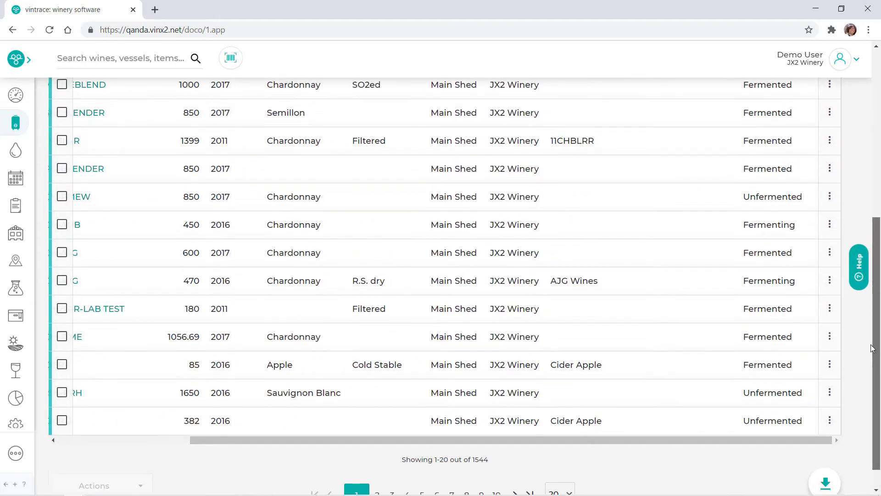
left_click_drag(872, 347, 872, 184)
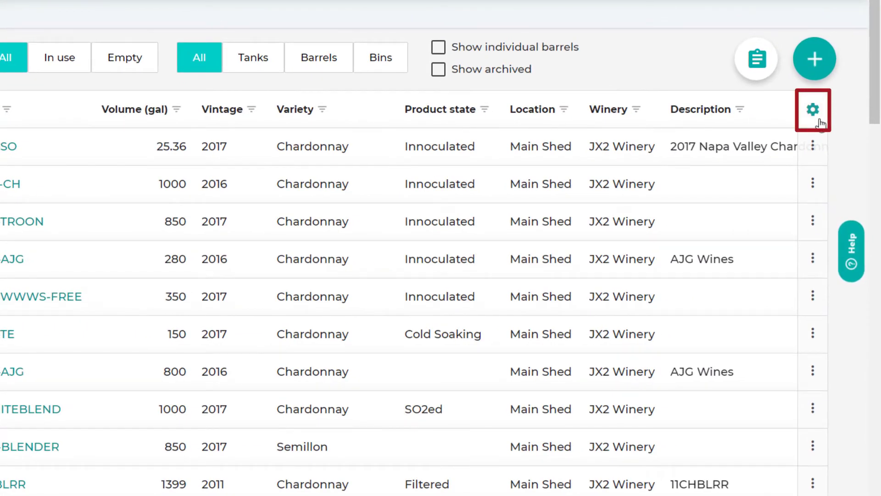
Add the Batch owner column from the content details to the vessels list
left_click(814, 115)
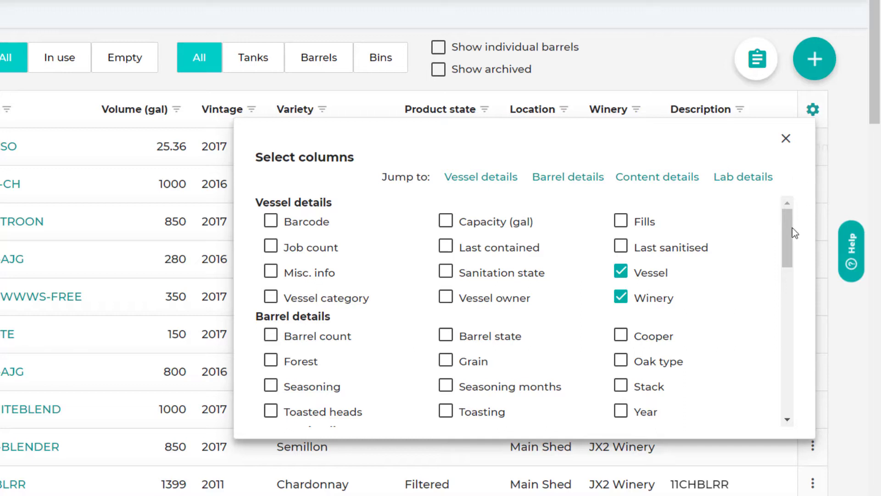
left_click_drag(790, 228, 789, 271)
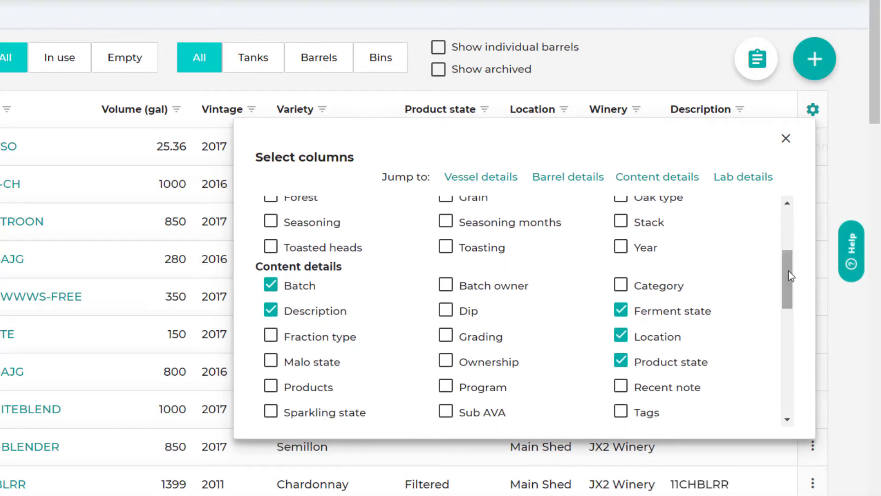
left_click(445, 285)
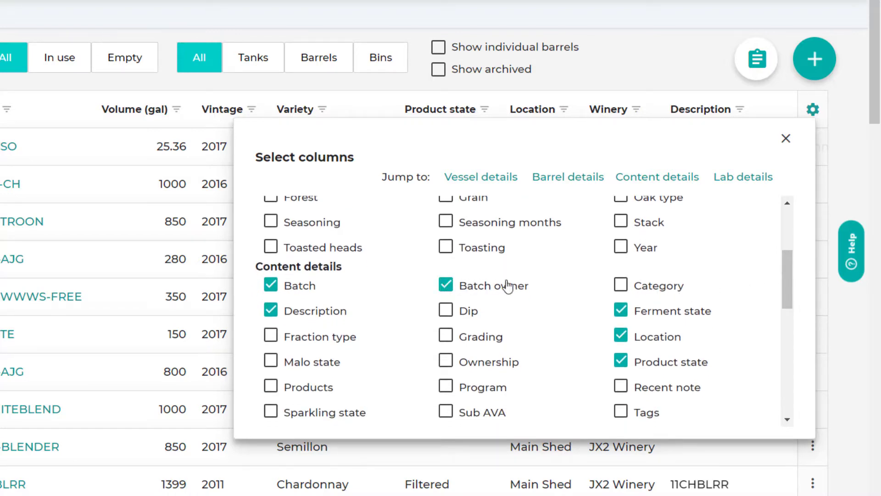
left_click(786, 138)
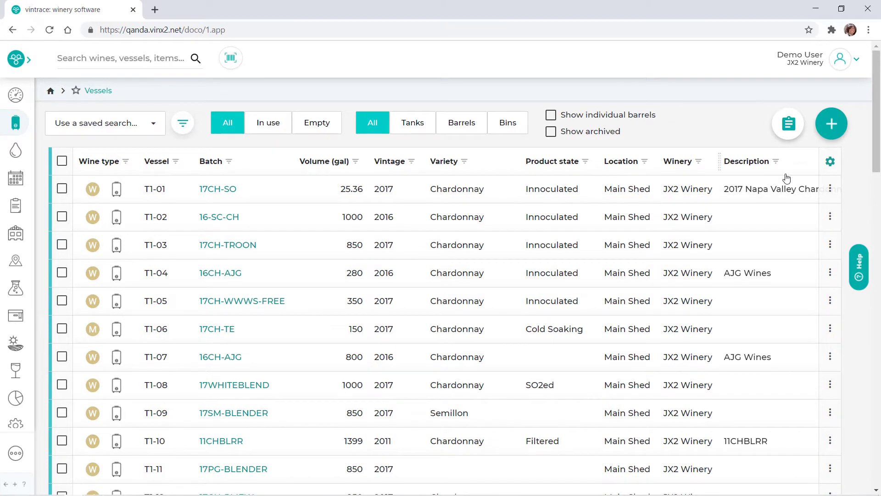
Move the Batch owner column between Batch and Volume (gal) in the vessels list
scroll(787, 177, "right", 6)
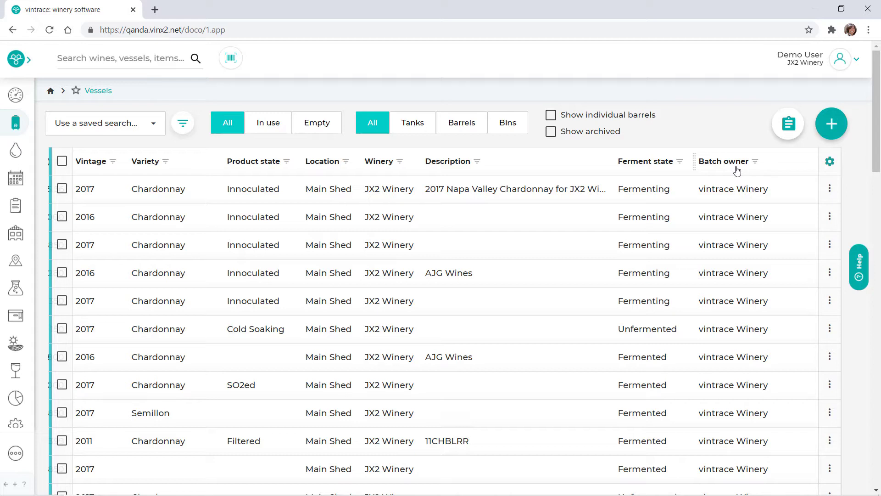
mouse_move(736, 170)
left_mouse_down()
mouse_move(718, 162)
mouse_move(126, 158)
mouse_move(66, 168)
mouse_move(269, 173)
left_mouse_up()
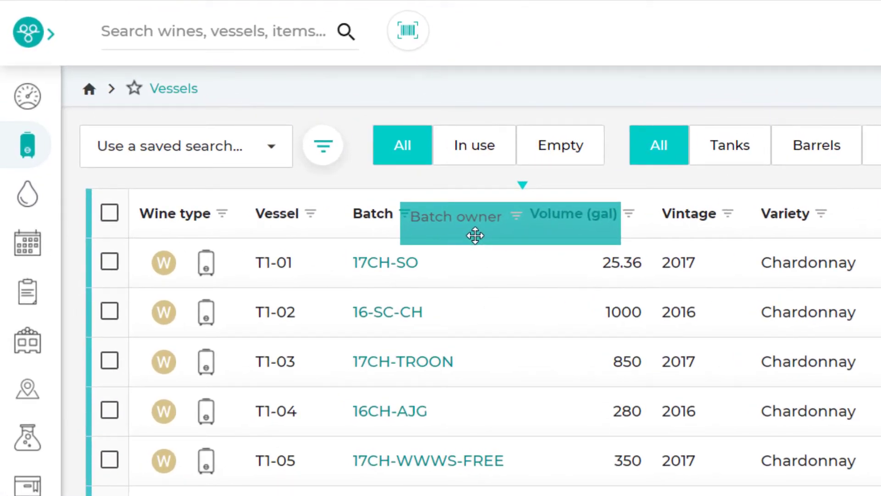
left_click_drag(475, 235, 475, 235)
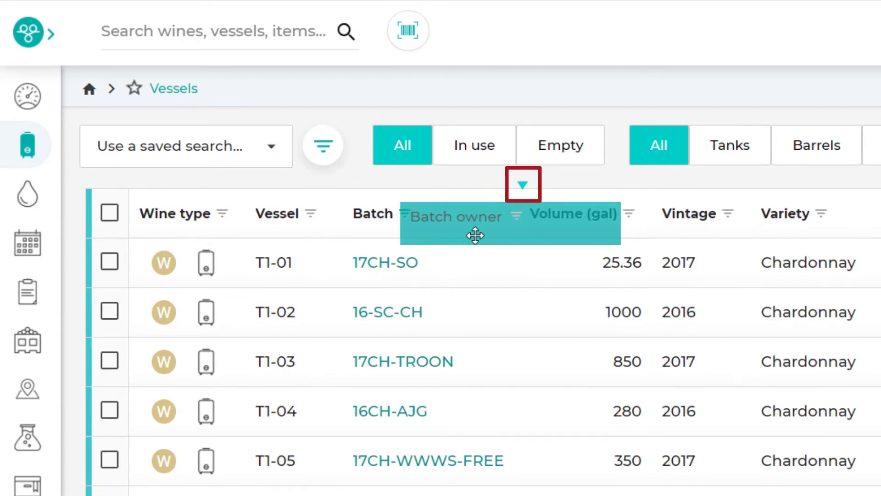
left_click_drag(475, 235, 476, 242)
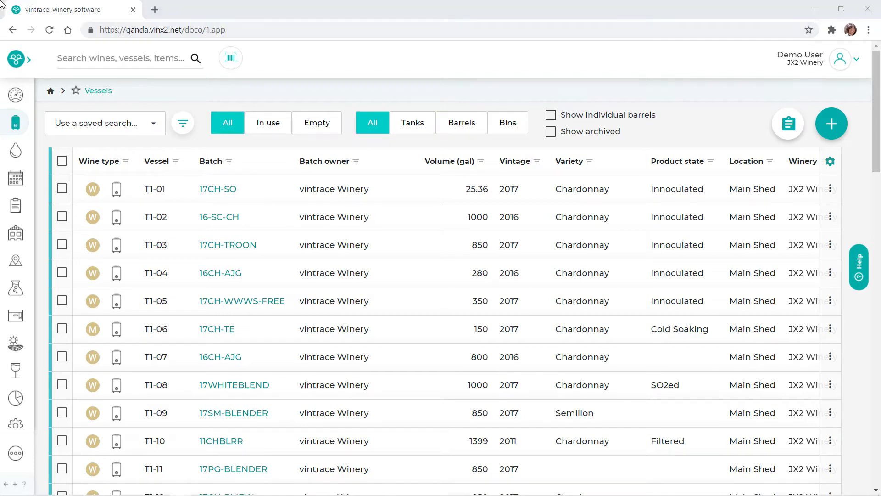
Limit the vessels list to barrels in use, and turn the display of individual barrels on and back off
left_click(262, 135)
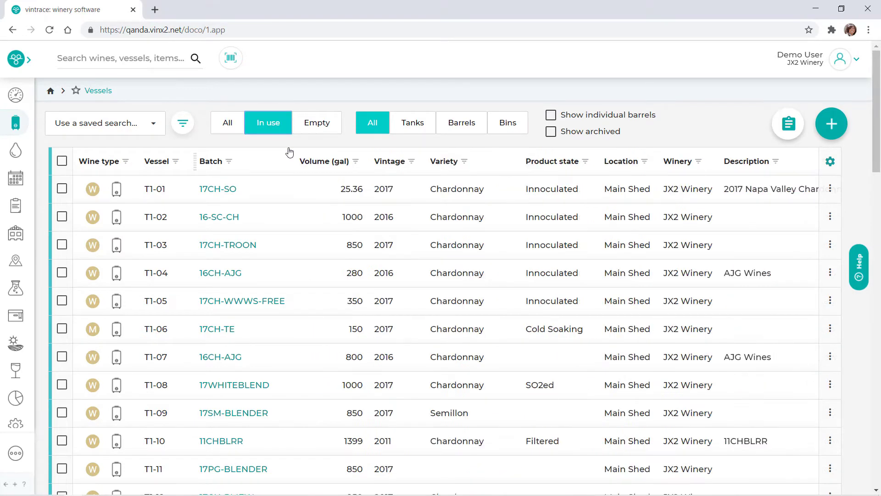
left_click(463, 129)
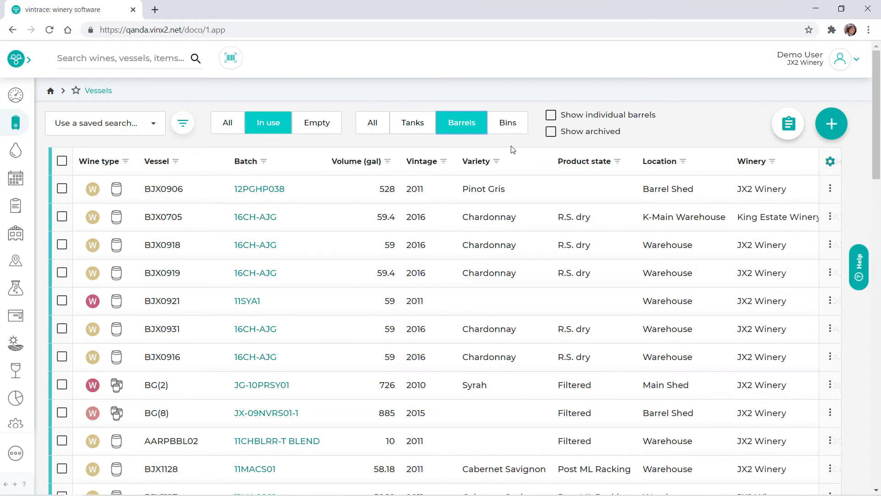
left_click(551, 115)
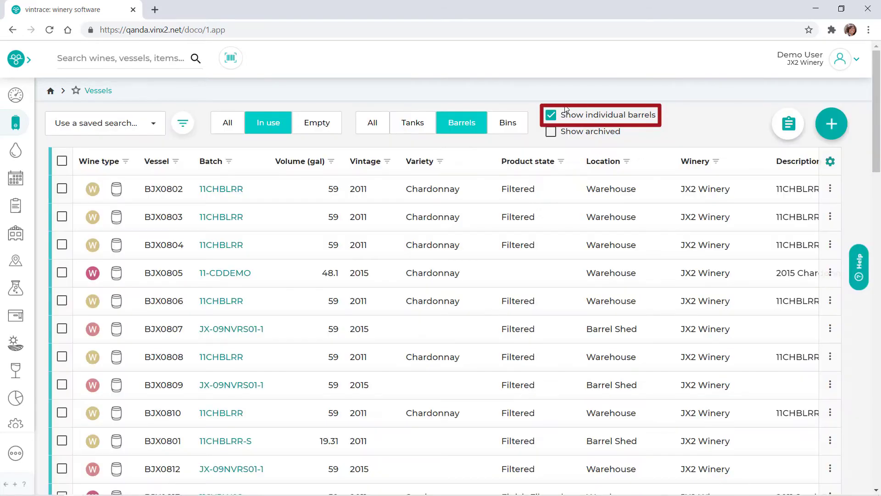
left_click(555, 118)
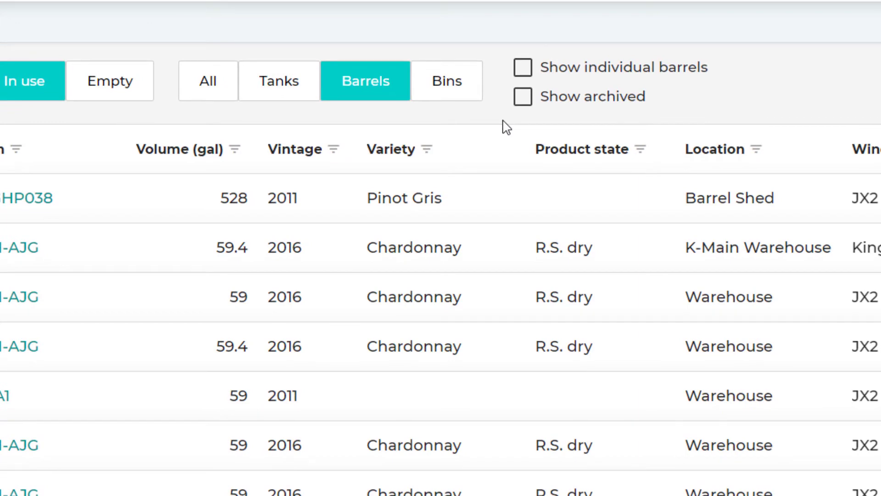
Filter the Variety column to Chardonnay, searching the varieties for "ch", and apply the filter
left_click(427, 149)
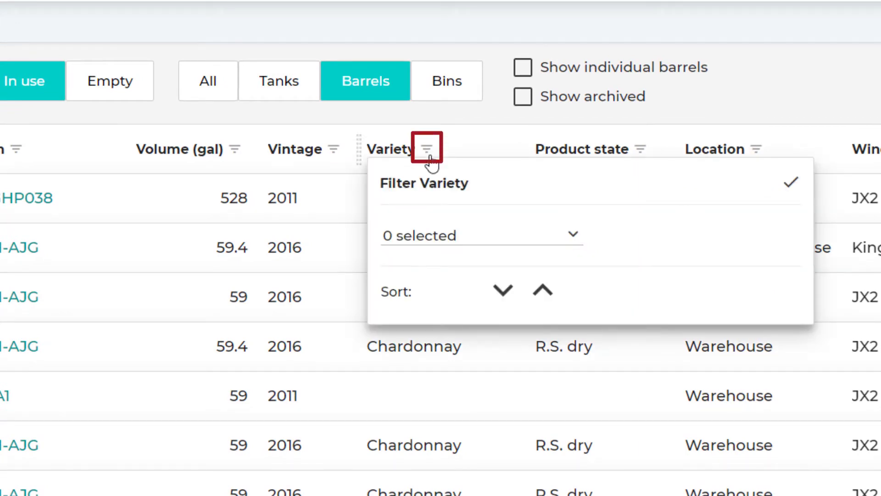
left_click(572, 239)
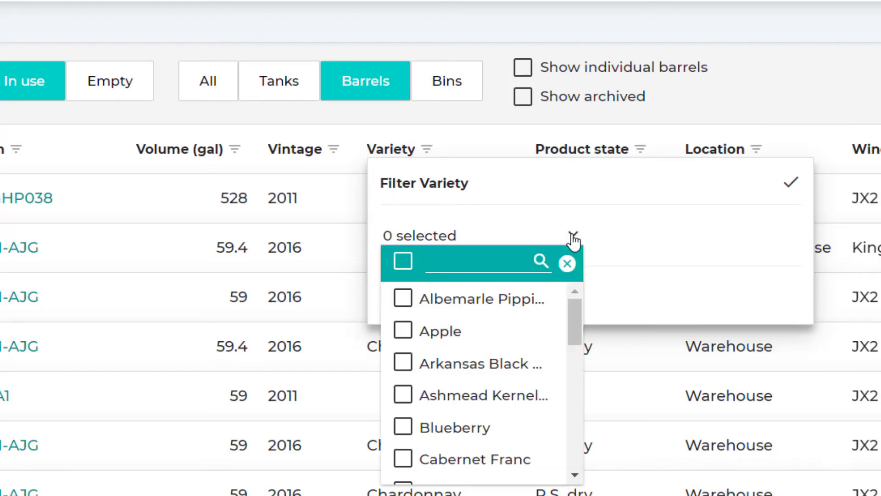
left_click(510, 261)
type("ch")
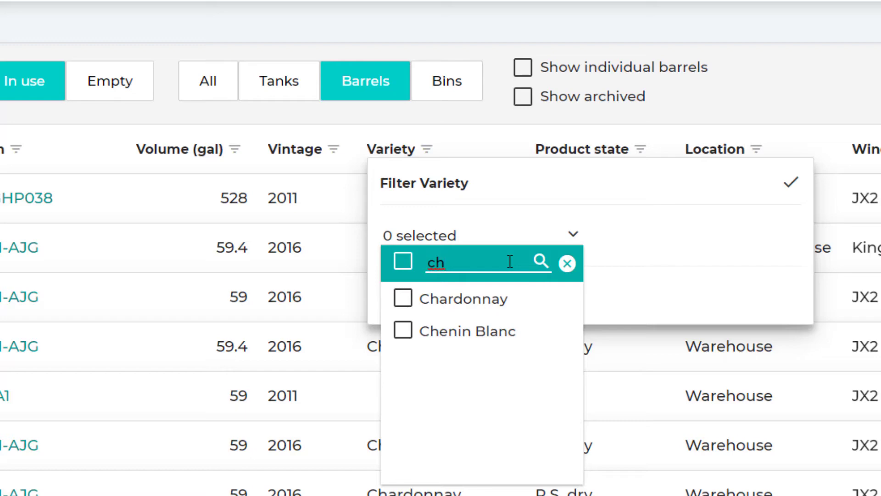
left_click(405, 300)
left_click(405, 299)
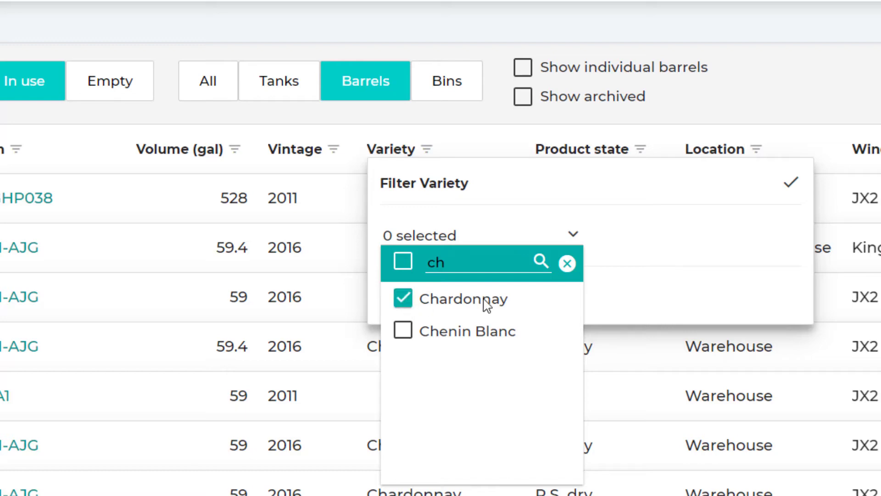
left_click(647, 258)
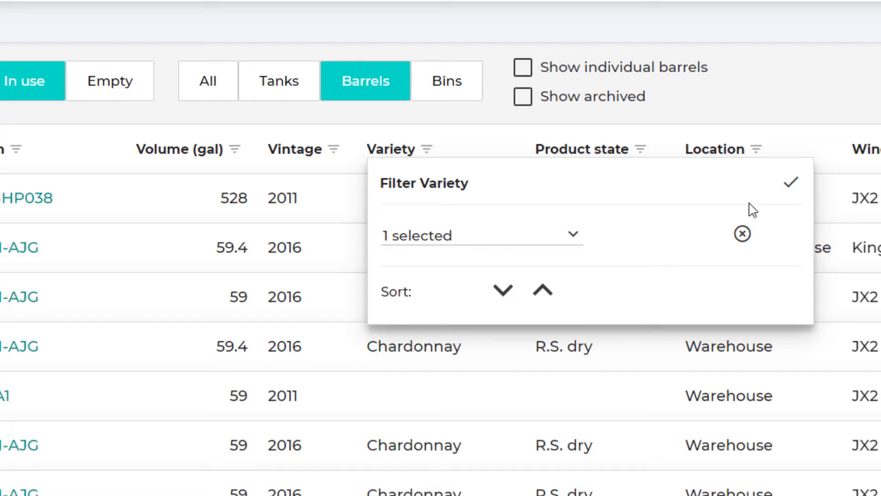
left_click(789, 193)
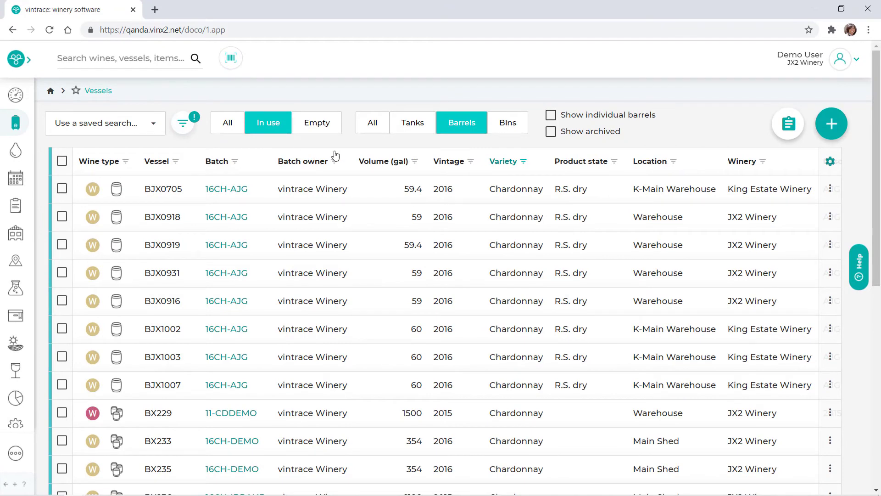
Clear the selected variety from the Variety column filter and apply the change
left_click(523, 164)
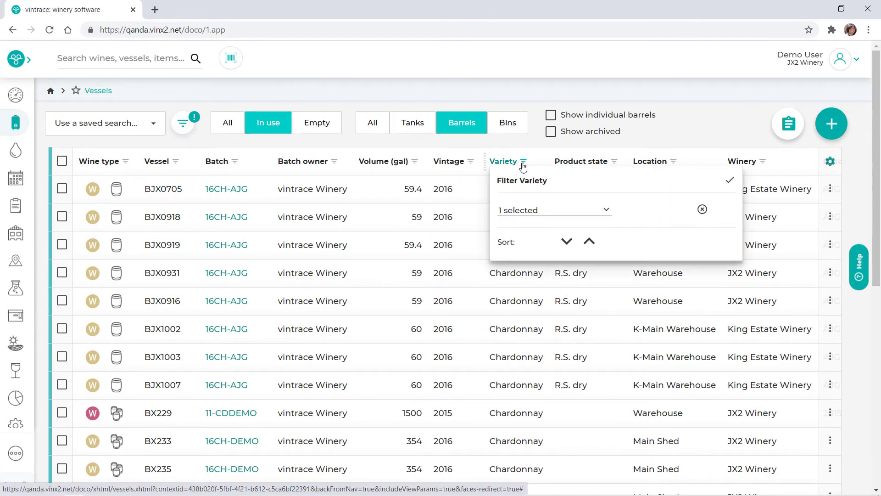
left_click(702, 209)
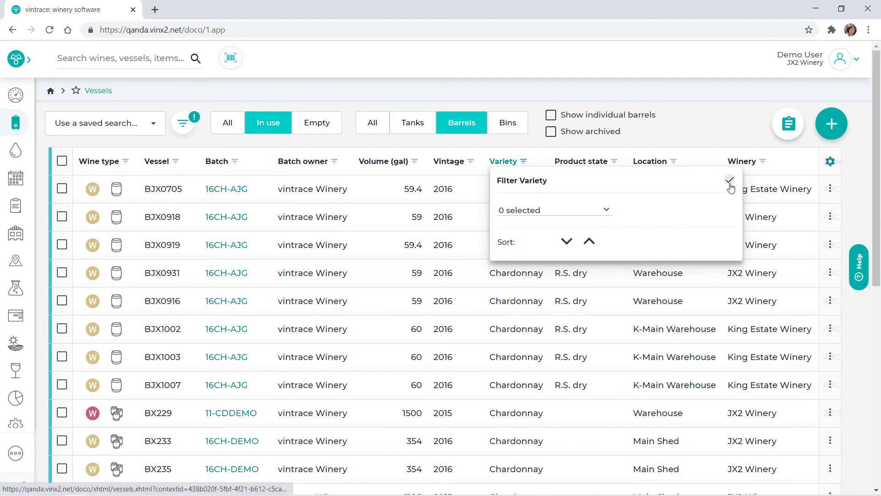
left_click(730, 185)
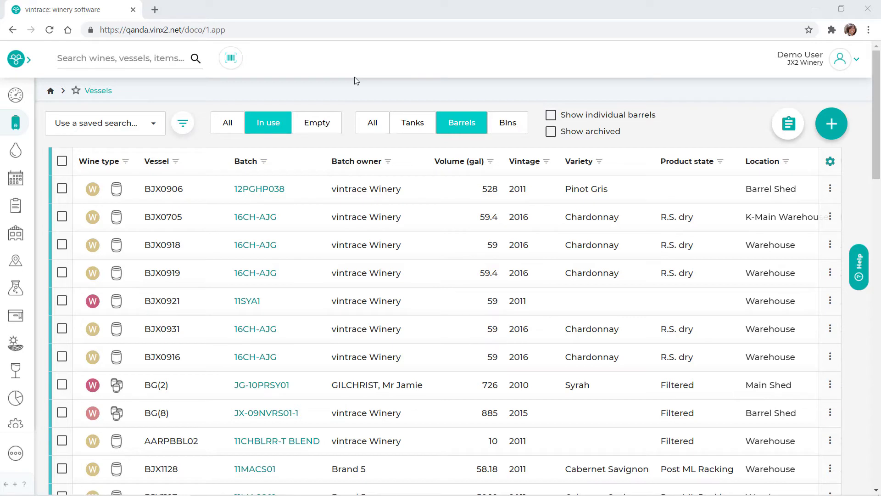
Add a Batch owner filter to the search filters of the vessels list
left_click(183, 133)
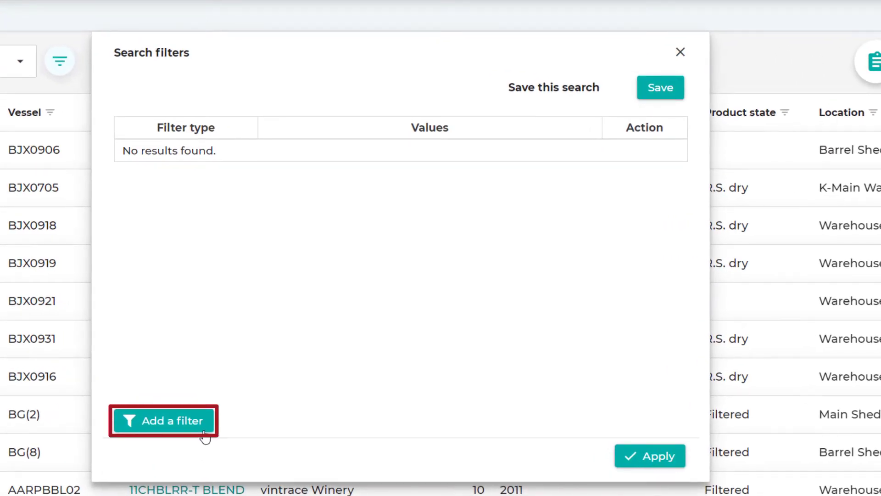
left_click(203, 431)
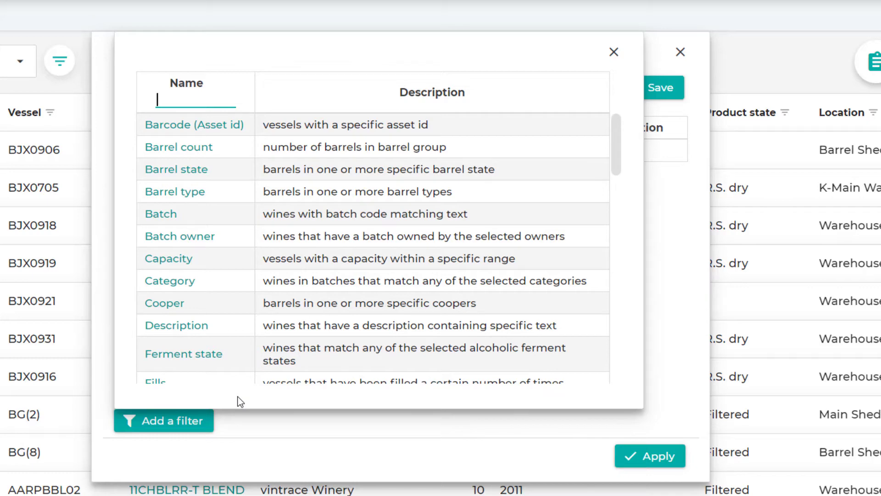
left_click(208, 240)
left_click(208, 240)
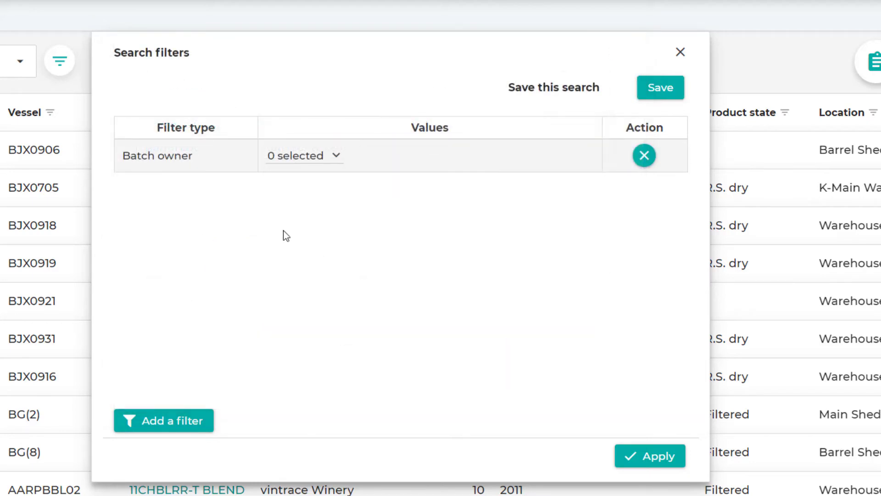
Set the Batch owner filter to vintrace Winery, searching the owners for "vint", and apply the search filters
left_click(342, 164)
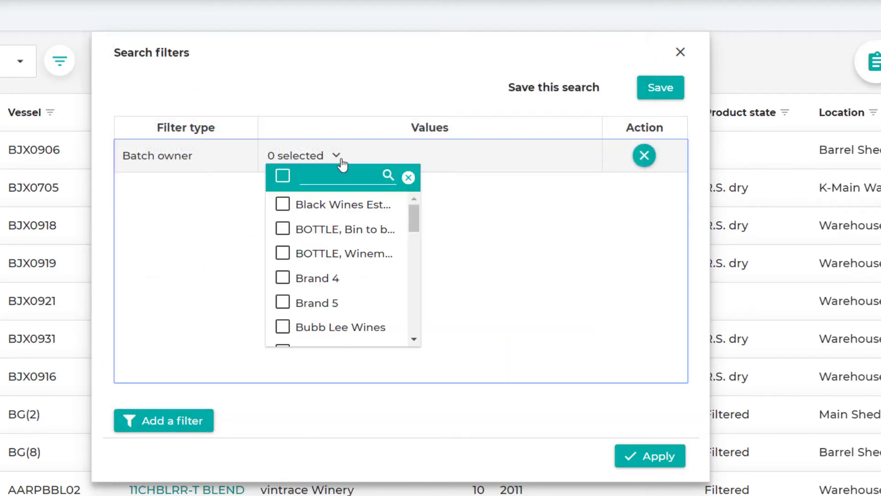
left_click(337, 174)
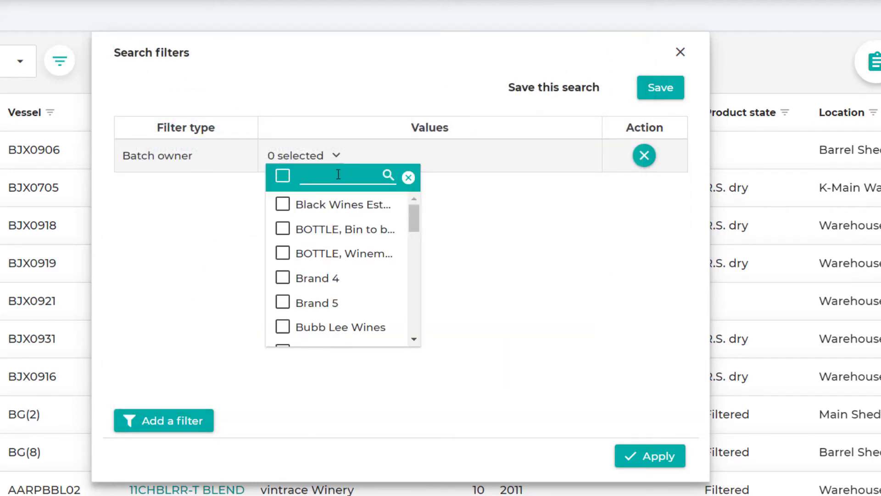
type("vint")
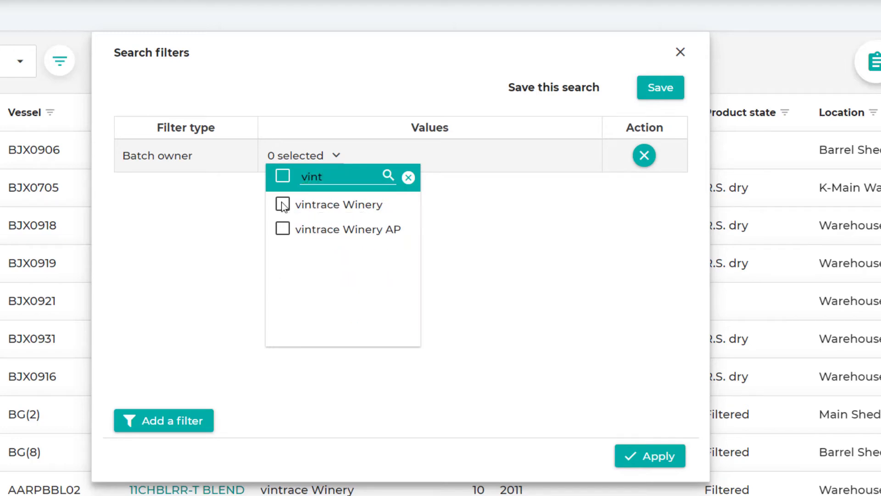
left_click(283, 205)
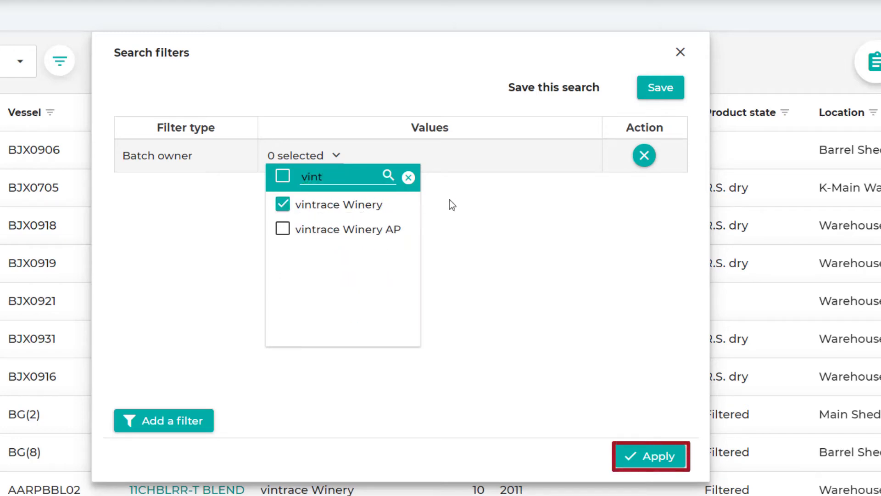
left_click(507, 209)
left_click(633, 456)
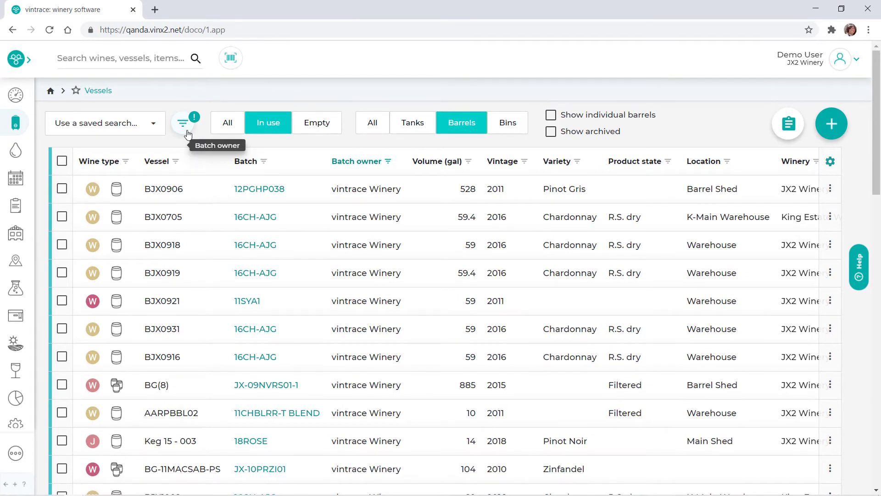
Add a Ferment state filter to the vessels search, set it to Fermenting, and apply the search filters
left_click(187, 134)
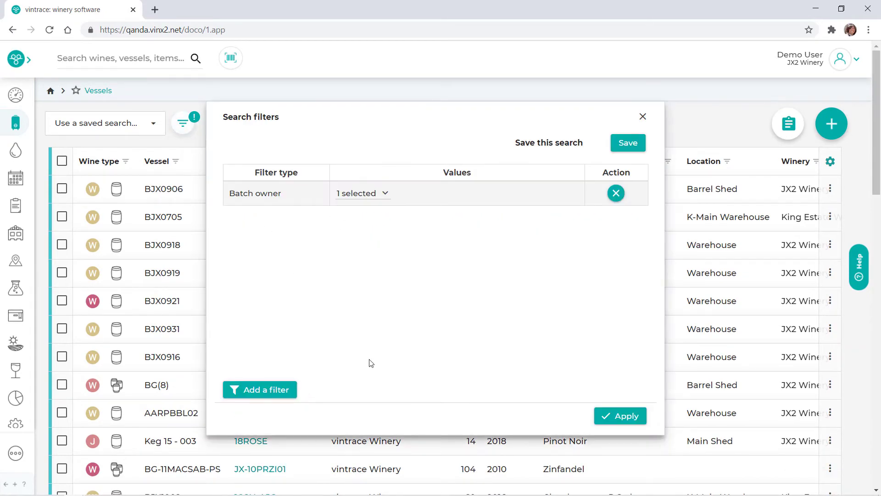
left_click(295, 401)
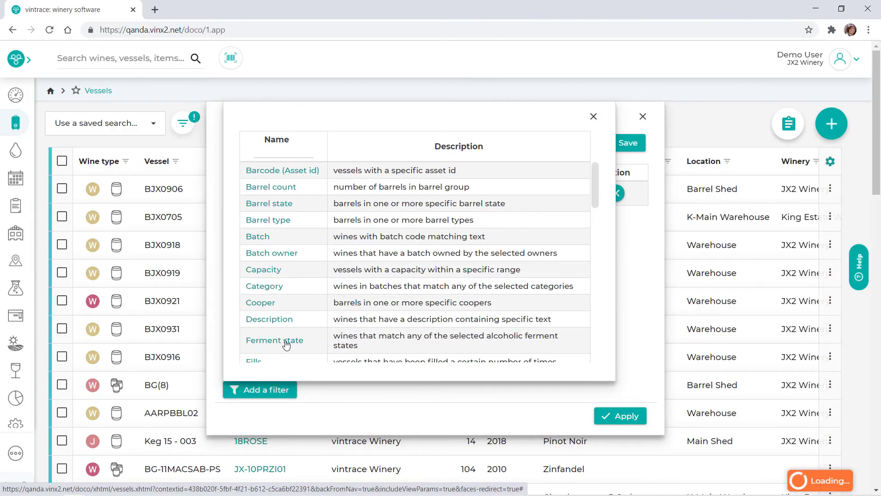
left_click(286, 343)
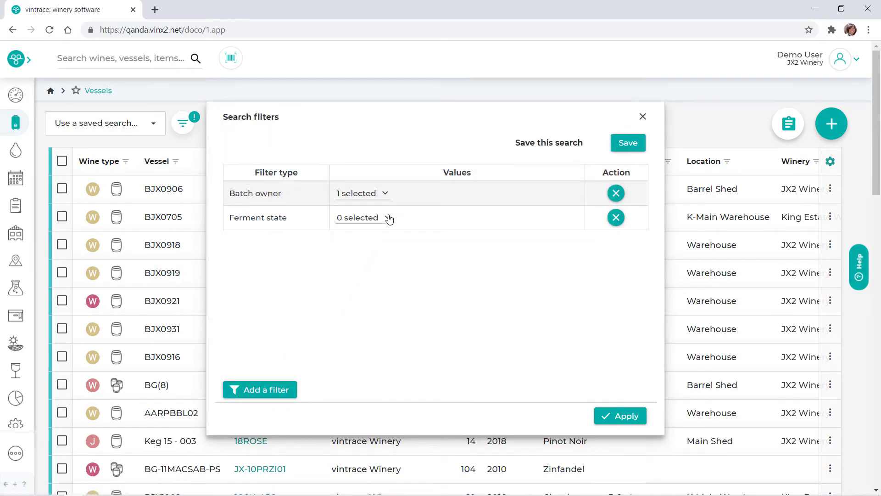
left_click(389, 218)
left_click(347, 272)
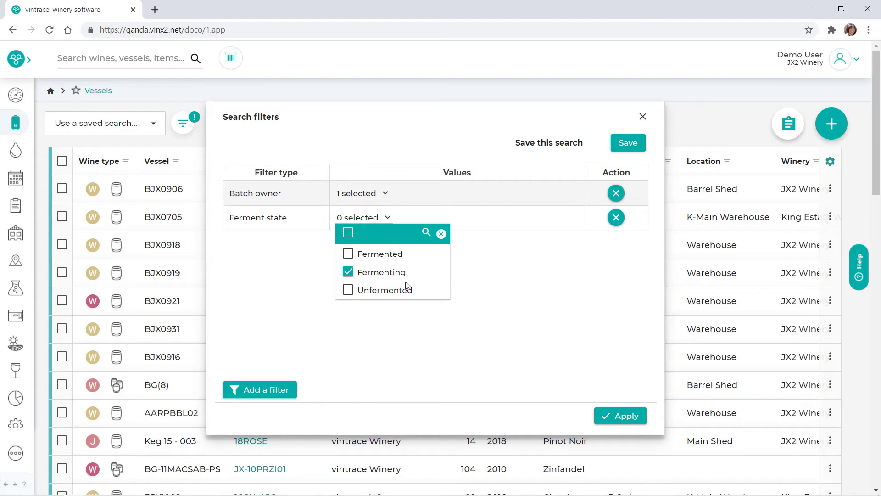
left_click(504, 294)
left_click(612, 423)
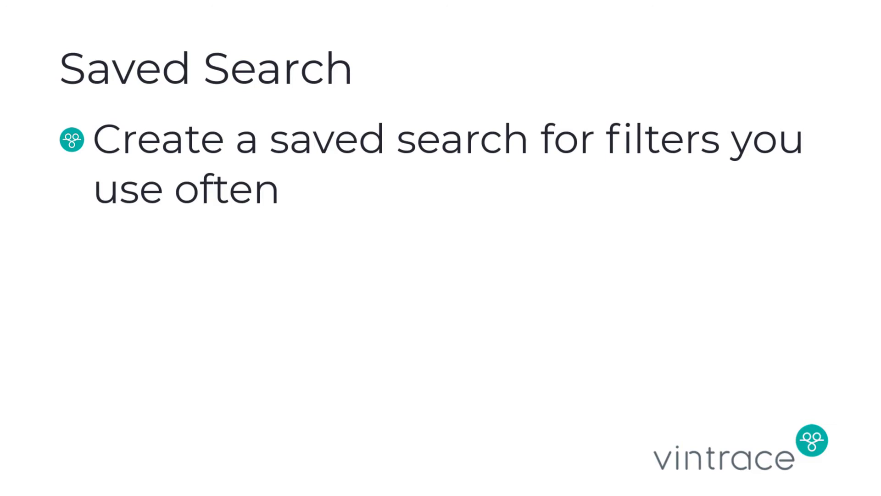
key("Right")
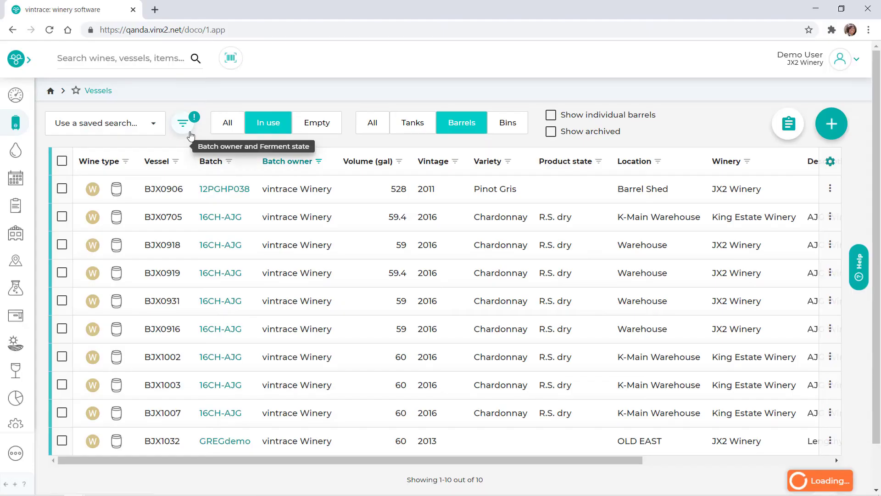
Save the current search filters as a saved search named "vintrace Fermenting" and open the list of saved searches
left_click(189, 132)
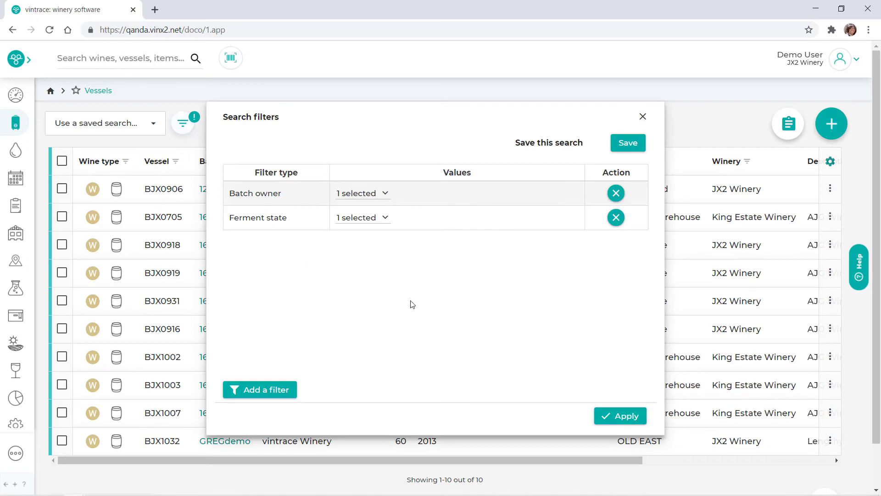
left_click(627, 148)
type("vintrace")
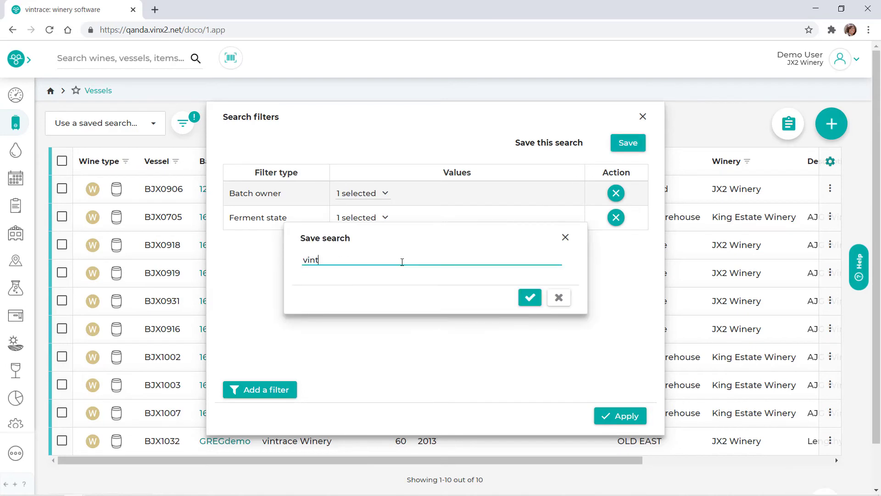
type(" Fermenting")
left_click(524, 303)
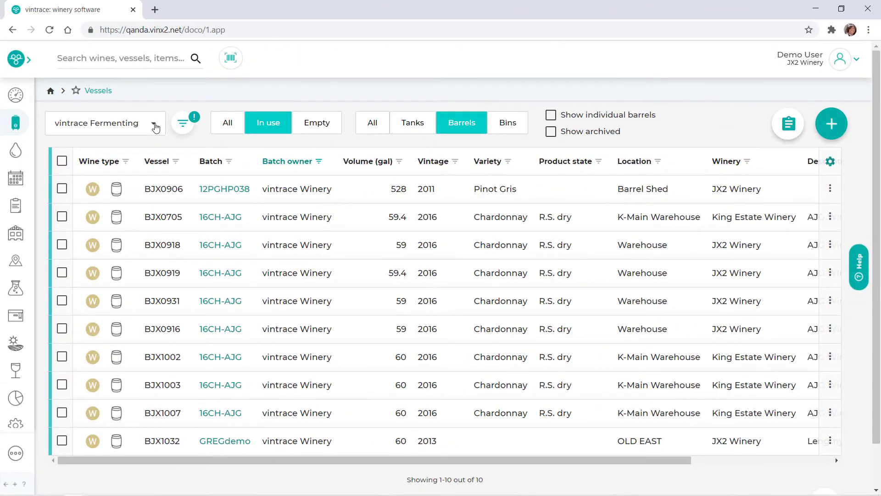
left_click(156, 128)
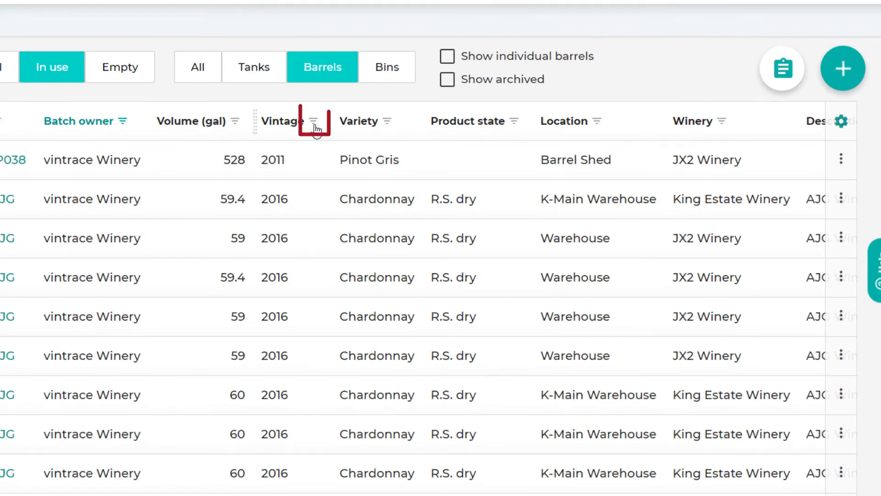
Sort the vessels list by vintage from newest to oldest, and view the options available for vessel BJX1007
left_click(315, 123)
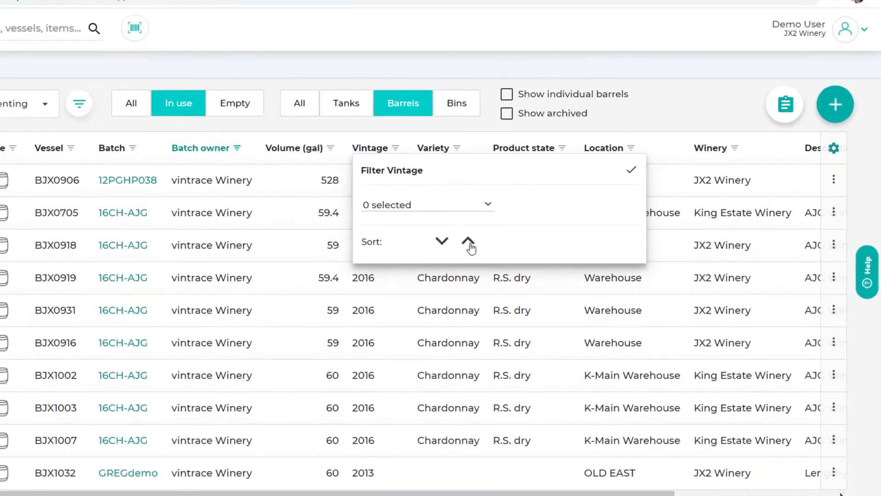
left_click(469, 241)
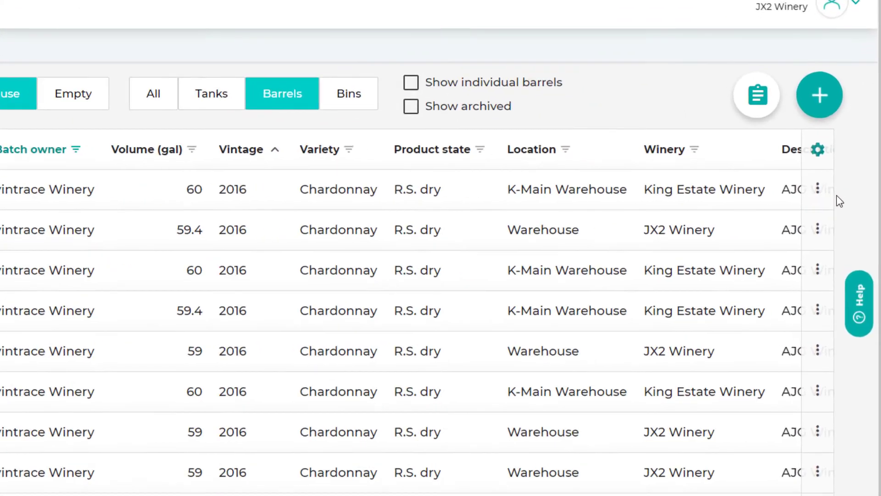
left_click(817, 198)
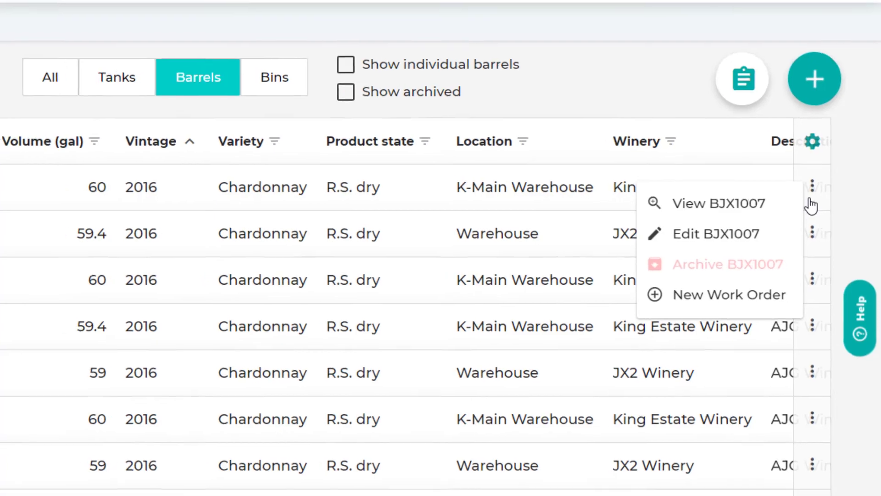
left_click(858, 182)
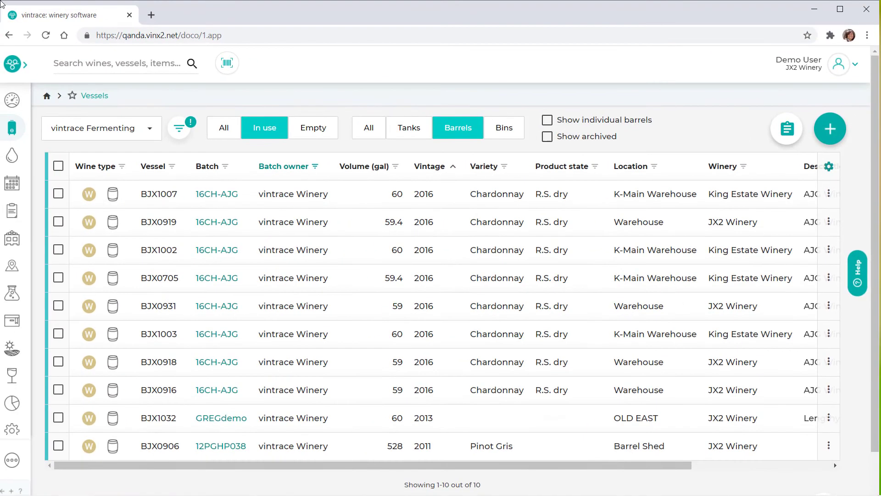
Select vessel BJX0906 and extend the selection to all listed vessels, viewing the actions available for them
scroll(864, 397, "down", 1)
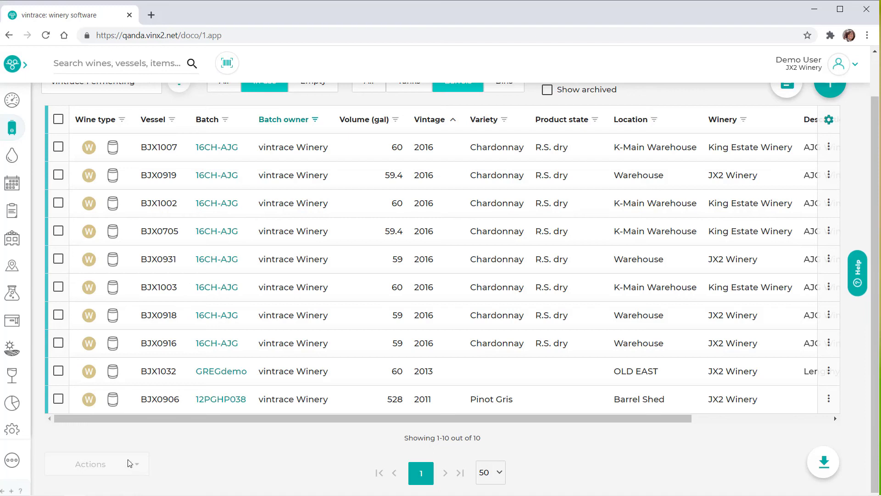
left_click(58, 399)
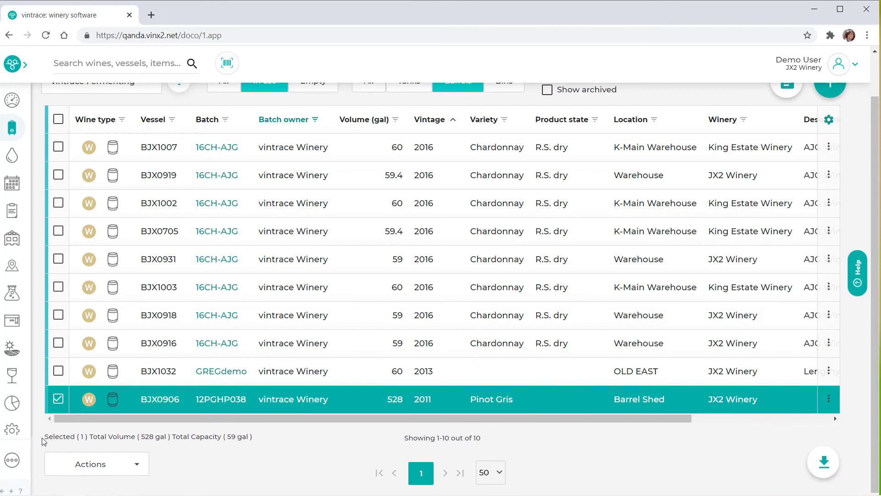
left_click(61, 122)
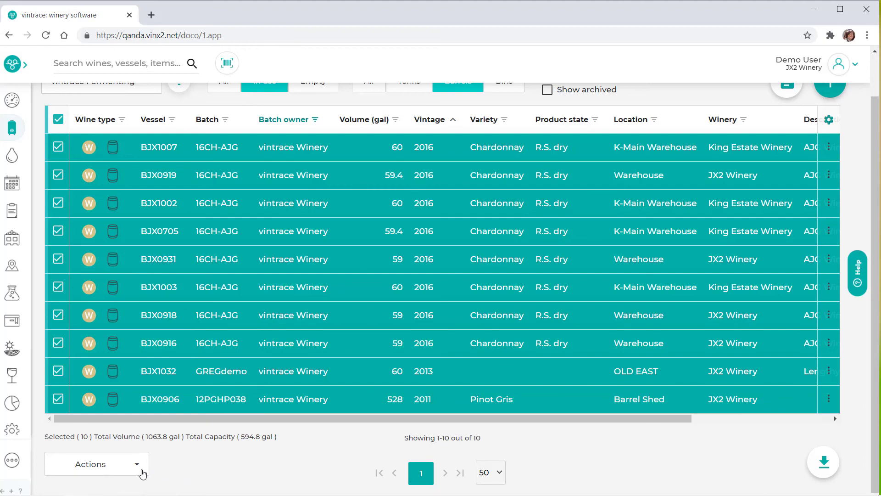
left_click(136, 464)
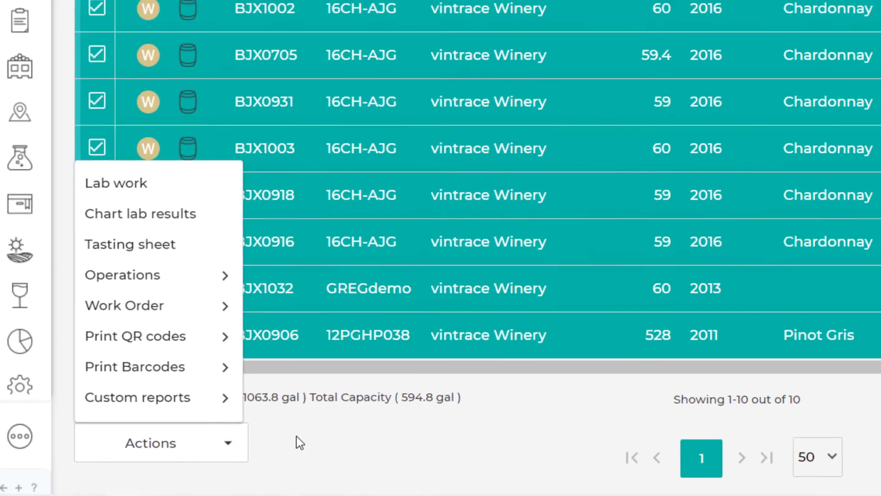
left_click(376, 420)
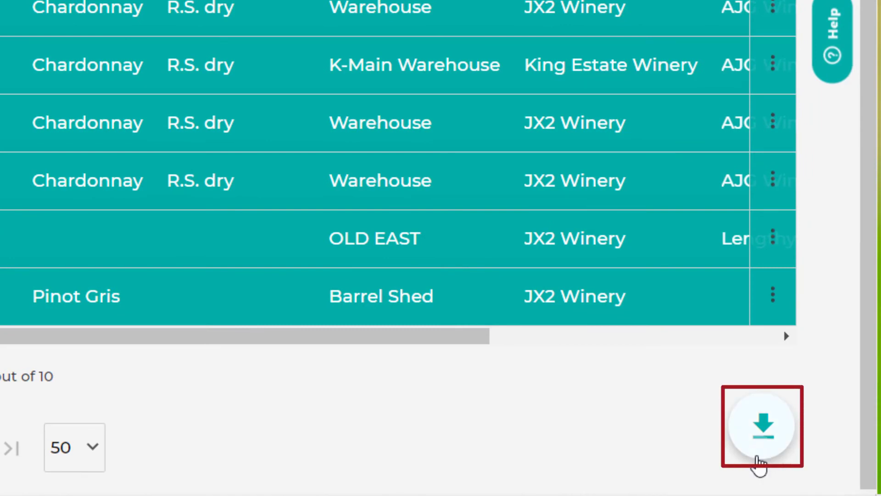
View the export formats available for the vessels list, and clear the selection of all vessels
left_click(761, 454)
scroll(832, 415, "down", 2)
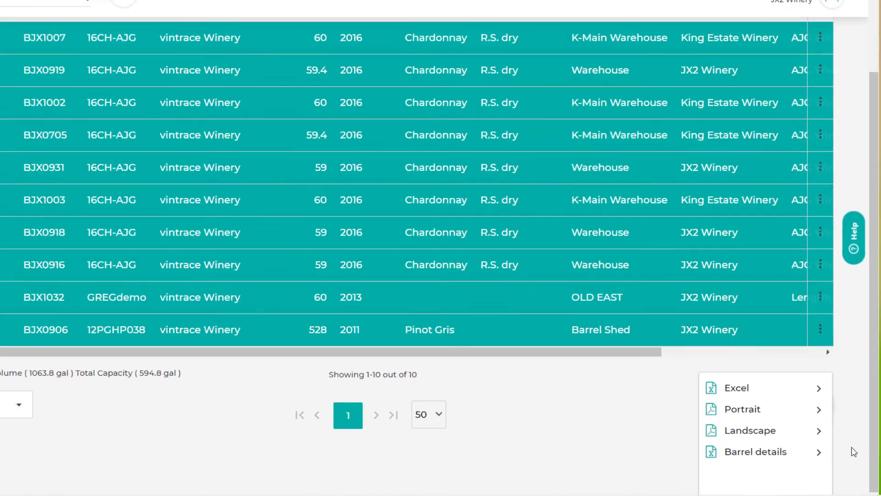
scroll(854, 452, "up", 3)
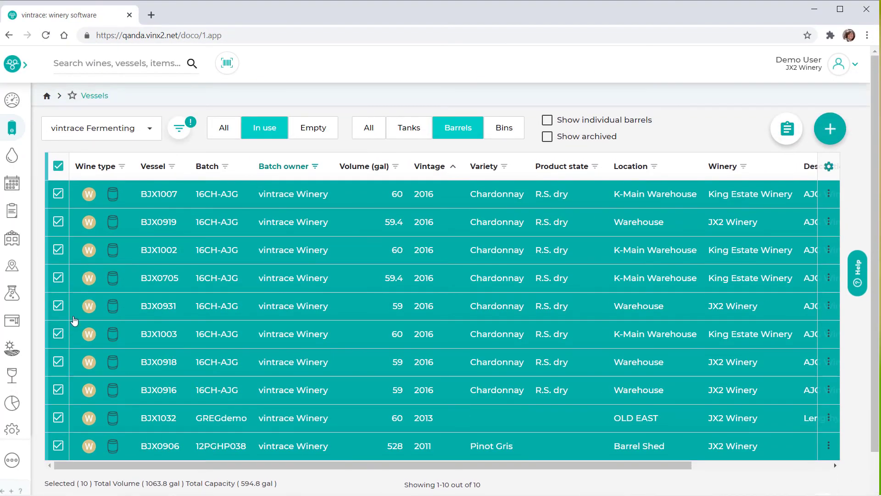
left_click(58, 167)
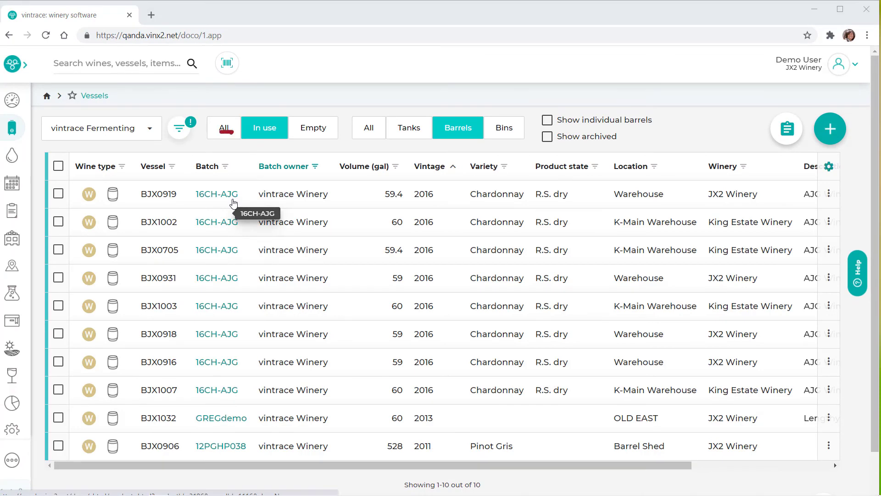
View the details of batch 16CH-AJG in vessel BJX0919, go to the next result, and return to the vessels list
left_click(234, 202)
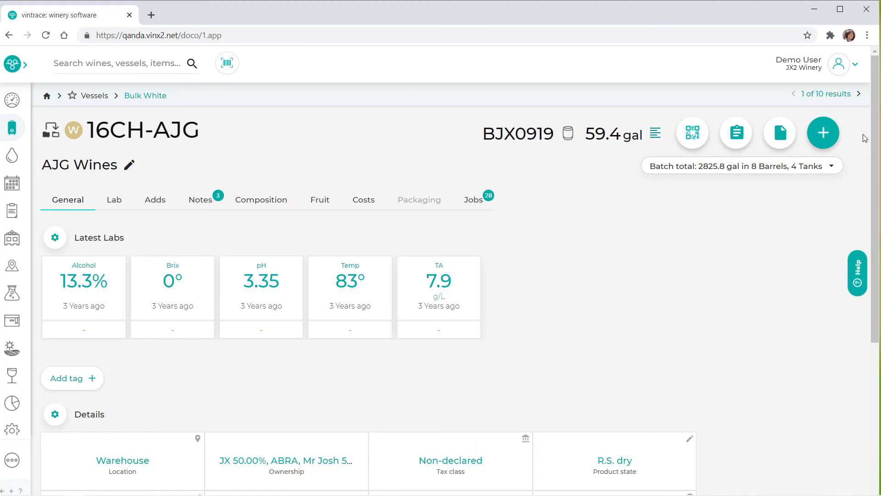
left_click(859, 95)
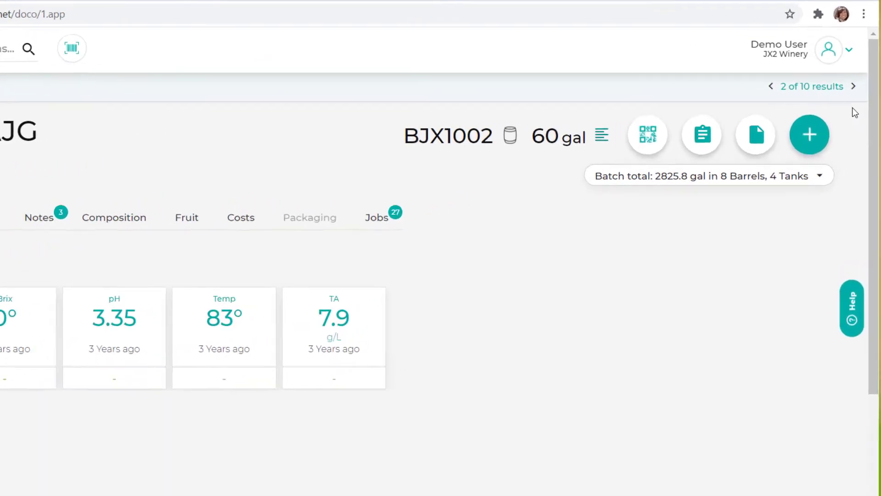
left_click(786, 74)
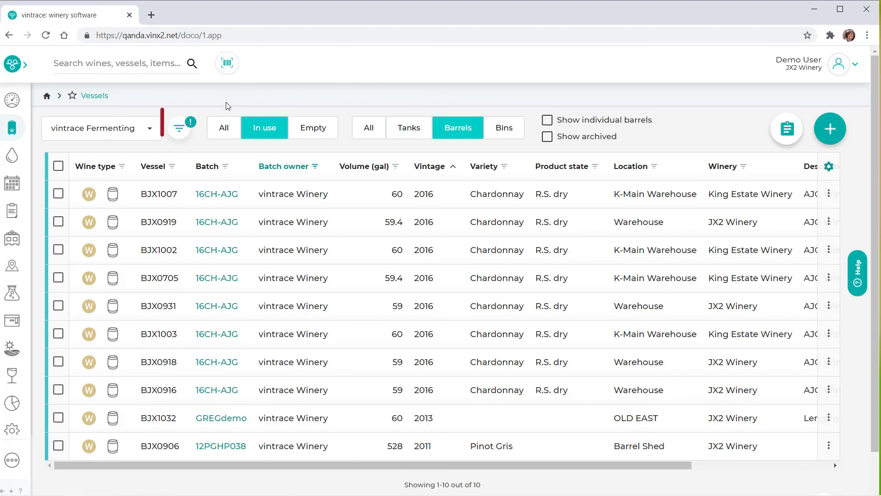
Remove the Batch owner and Ferment state filters from the vessels search and apply the change
left_click(185, 137)
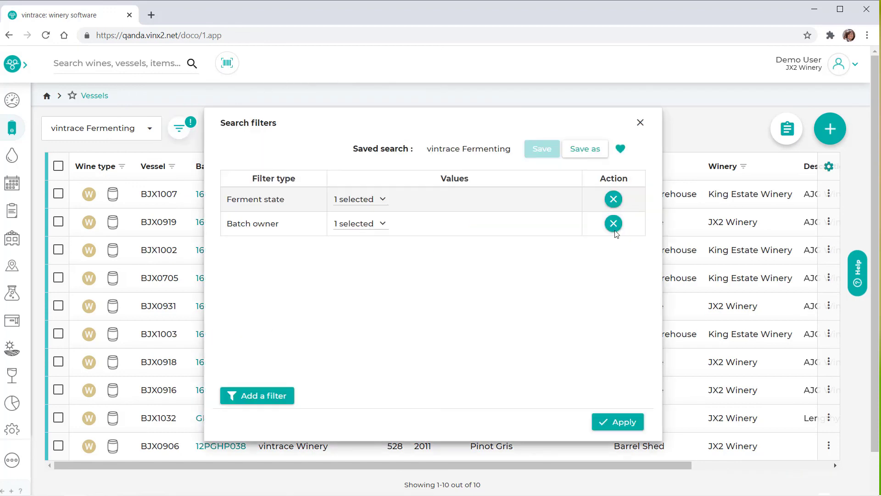
left_click(613, 225)
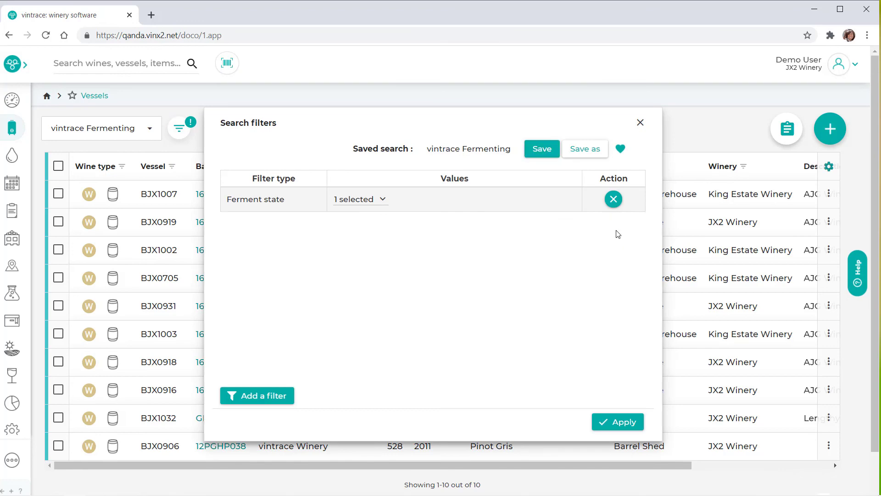
left_click(613, 205)
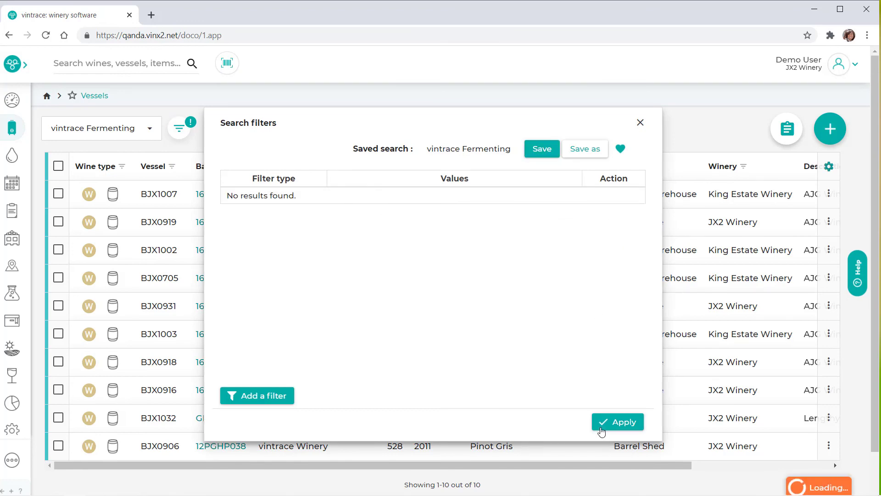
left_click(602, 430)
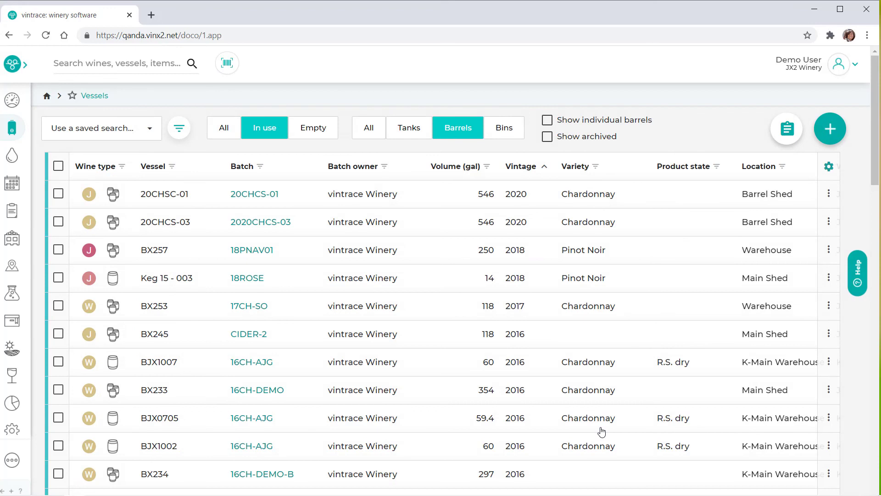